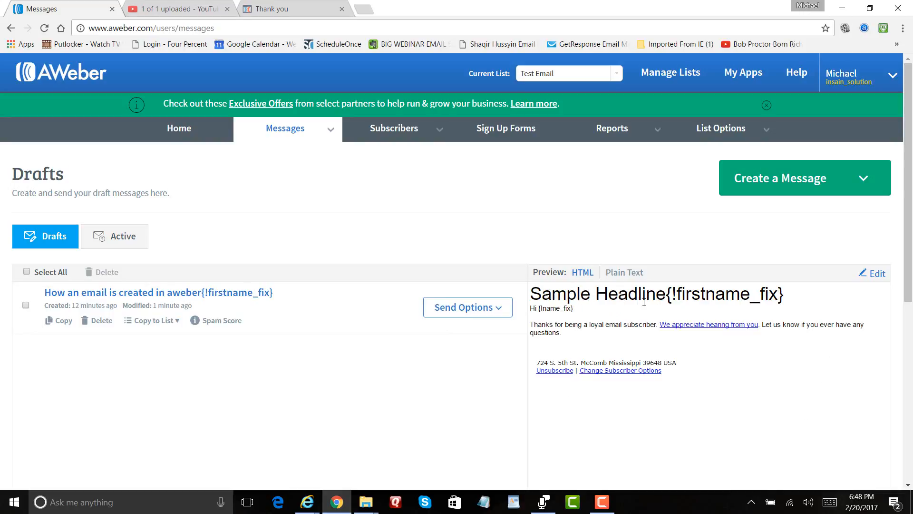
Compare the draft's plain text and HTML previews and view its available send options.
{"action": "left_click", "coordinate": [623, 275]}
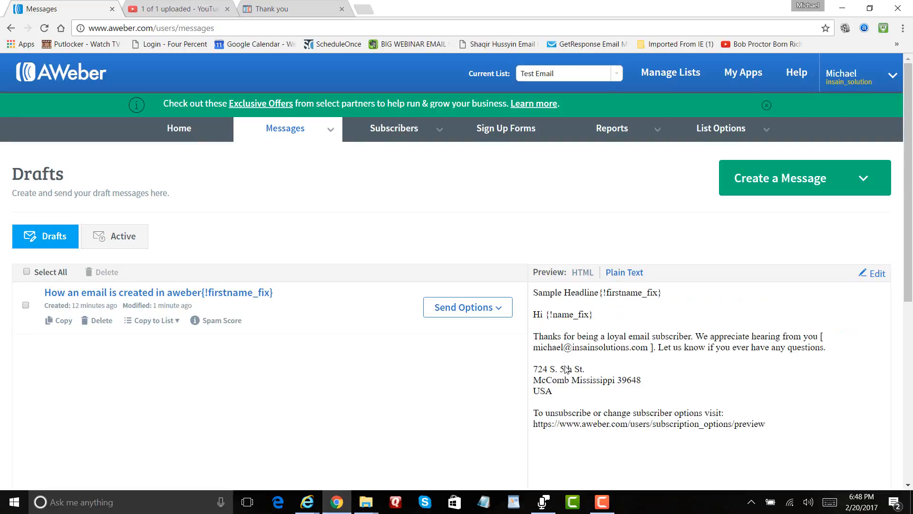
{"action": "left_click", "coordinate": [580, 276]}
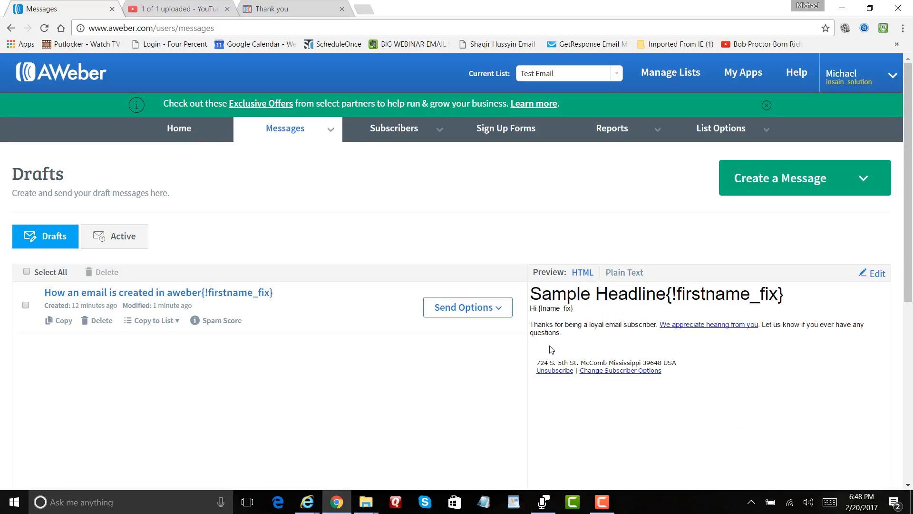
{"action": "left_click", "coordinate": [473, 310]}
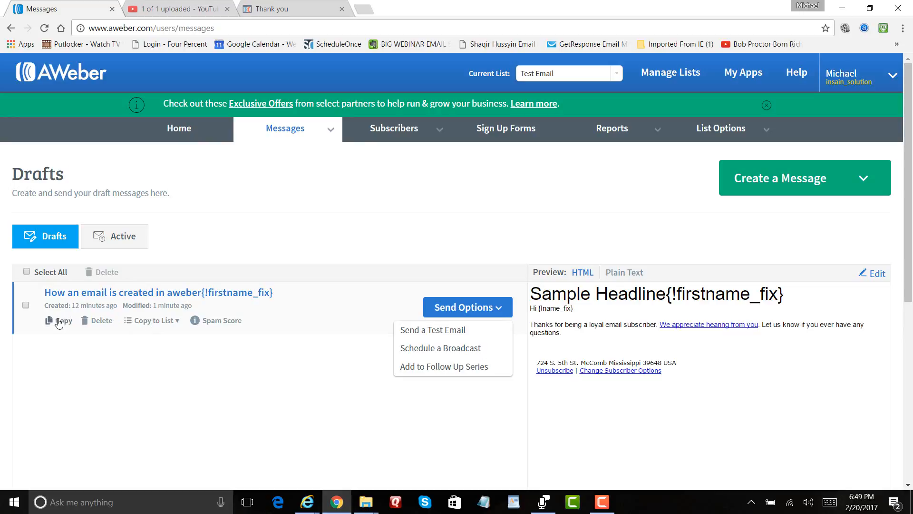
Copy the draft "How an email is created in aweber{!firstname_fix}" to the Tutorial Email List.
{"action": "left_click", "coordinate": [178, 324]}
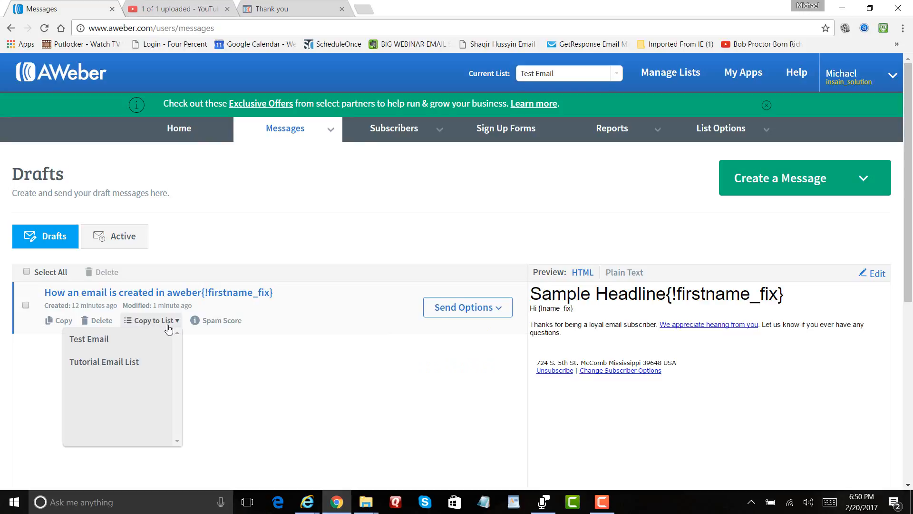
{"action": "left_click", "coordinate": [84, 364]}
{"action": "left_click", "coordinate": [95, 364]}
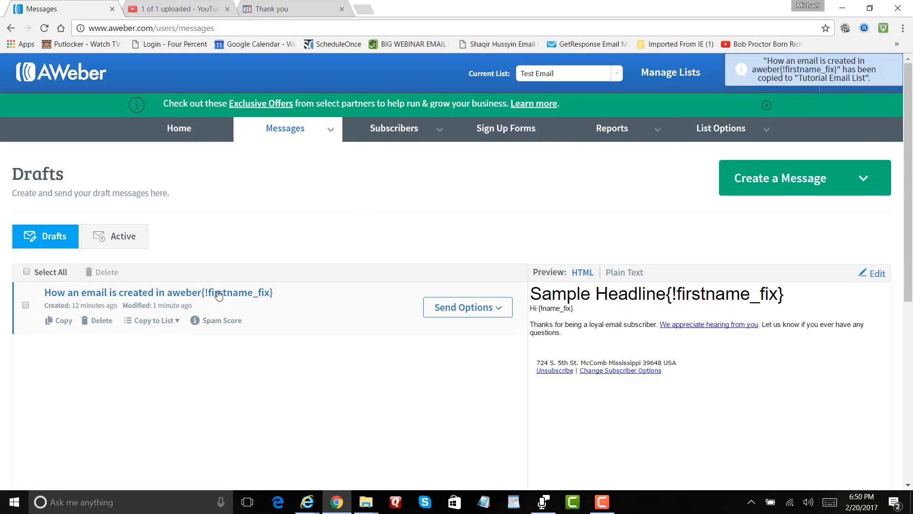
Open the broadcast scheduling settings for the draft "How an email is created in aweber{!firstname_fix}".
{"action": "left_click", "coordinate": [485, 312]}
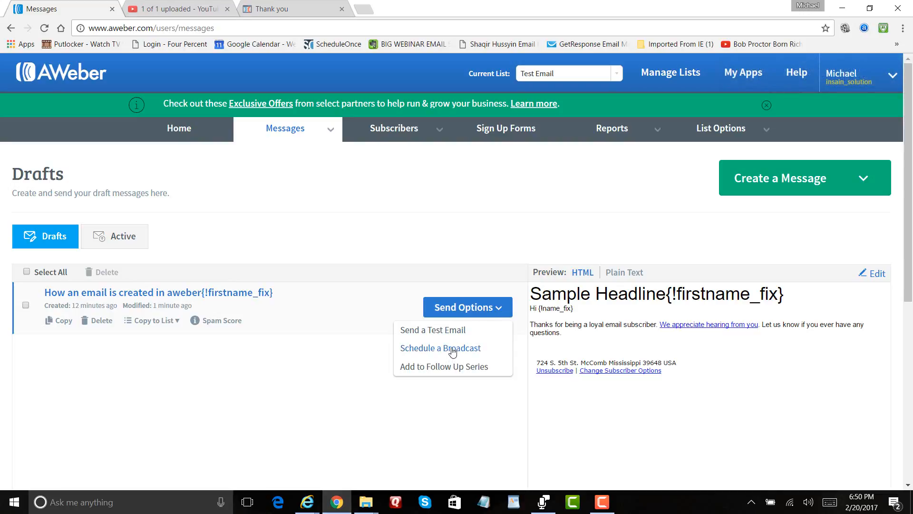
{"action": "left_click", "coordinate": [452, 352]}
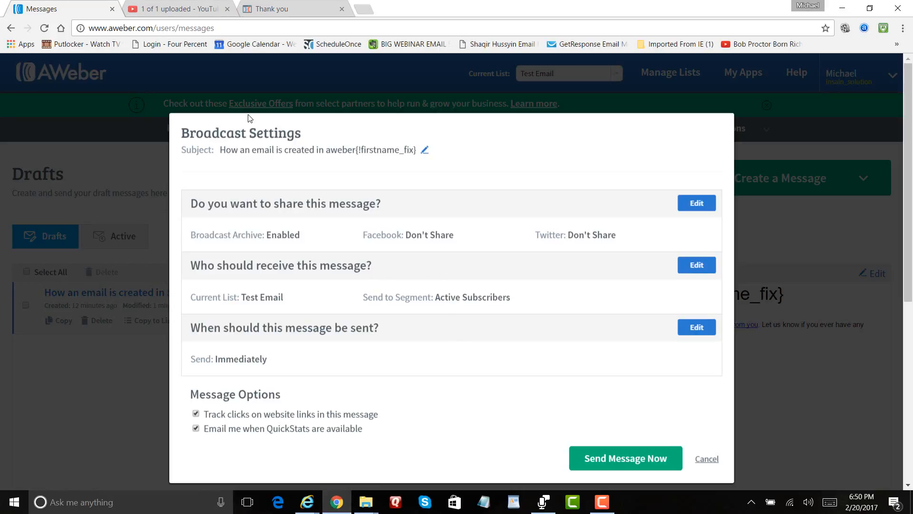
{"action": "left_click_drag", "start_coordinate": [182, 133], "coordinate": [303, 133]}
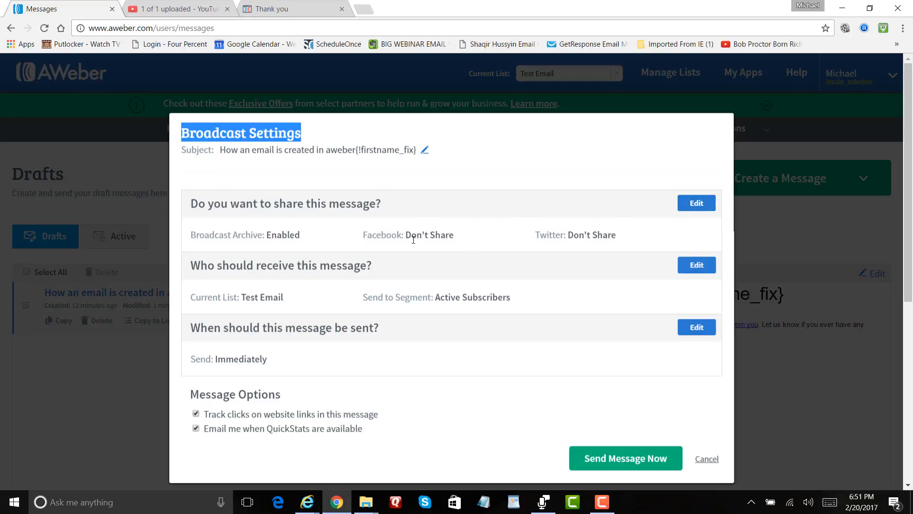
Examine the broadcast's archive, Facebook and Twitter sharing settings and leave them without applying changes.
{"action": "left_click", "coordinate": [695, 204]}
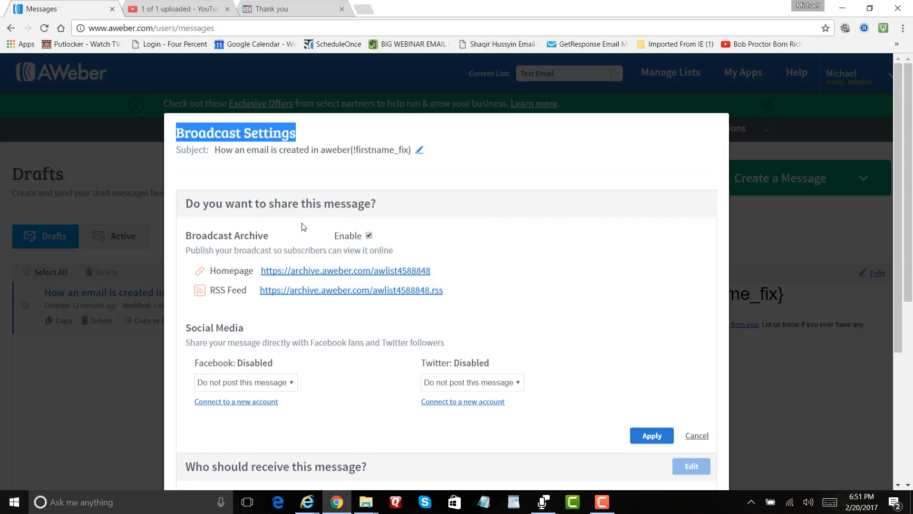
{"action": "scroll", "coordinate": [499, 311], "scroll_direction": "down", "scroll_amount": 1}
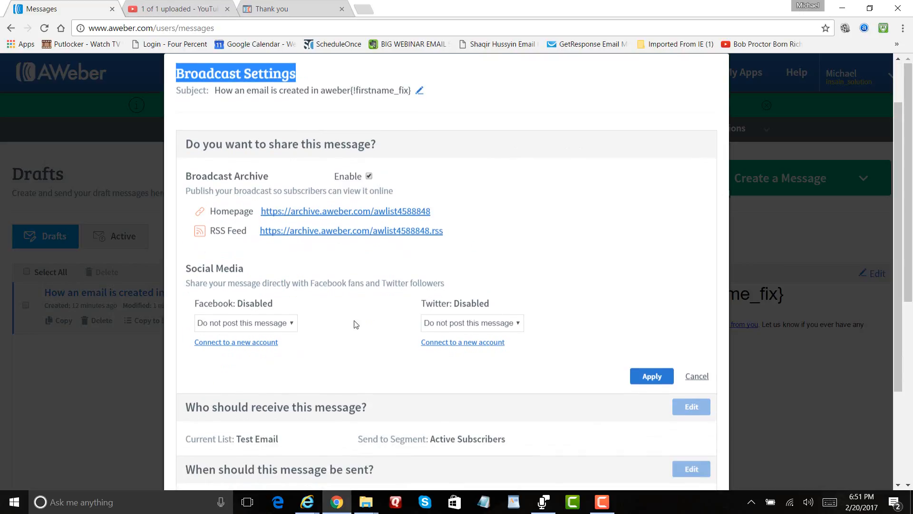
{"action": "left_click", "coordinate": [292, 325]}
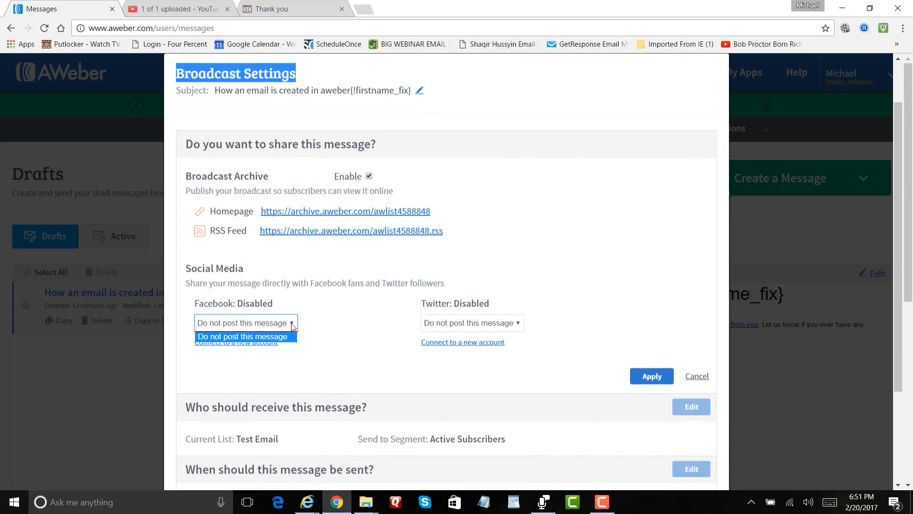
{"action": "left_click", "coordinate": [340, 327]}
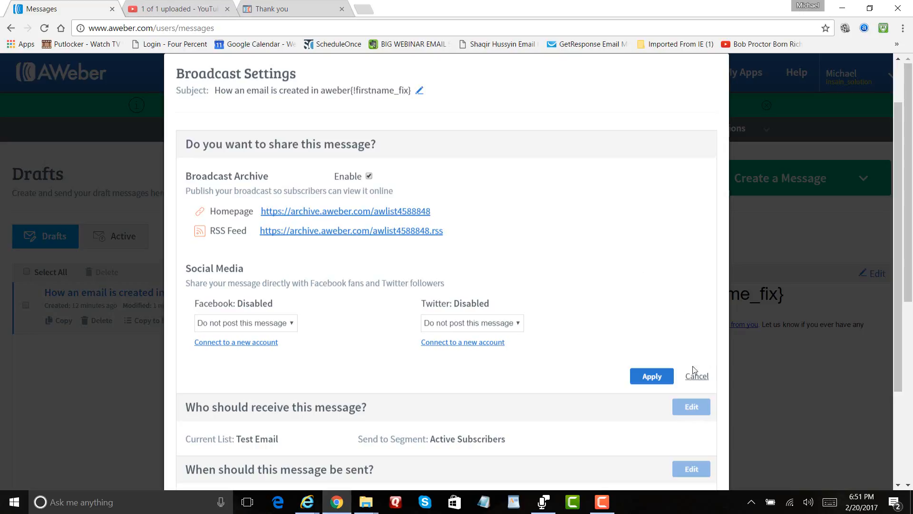
{"action": "left_click", "coordinate": [697, 377]}
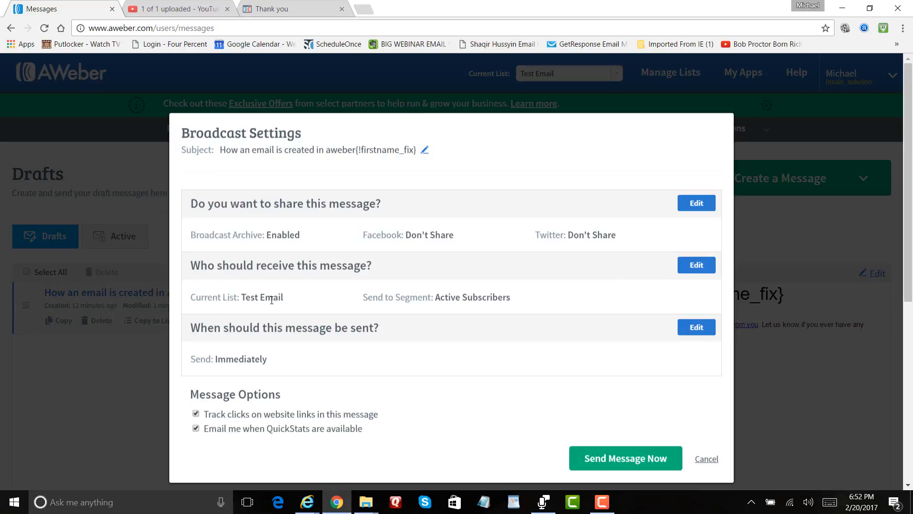
Review the recipient lists and segment choices, and apply the Active Subscribers segment of the Test Email list.
{"action": "left_click_drag", "start_coordinate": [284, 299], "coordinate": [243, 298]}
{"action": "left_click", "coordinate": [696, 265]}
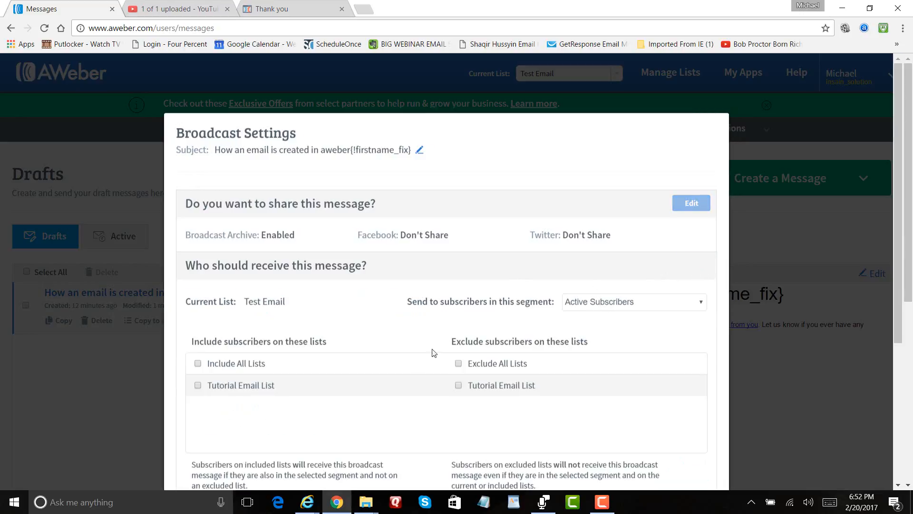
{"action": "scroll", "coordinate": [414, 323], "scroll_direction": "down", "scroll_amount": 2}
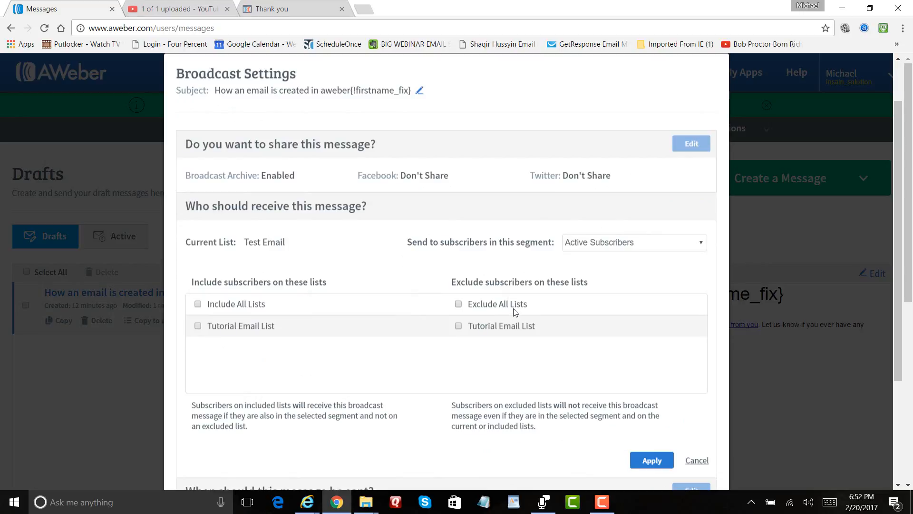
{"action": "scroll", "coordinate": [298, 288], "scroll_direction": "down", "scroll_amount": 2}
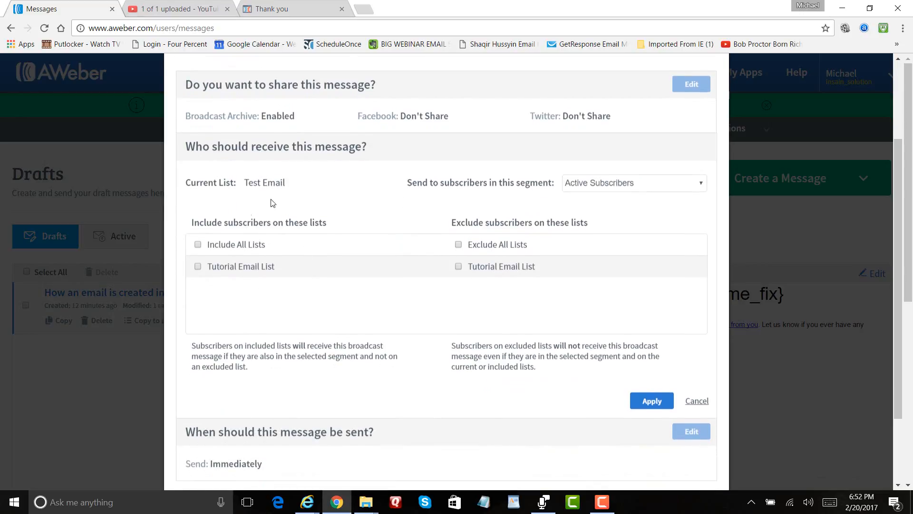
{"action": "left_click", "coordinate": [704, 187]}
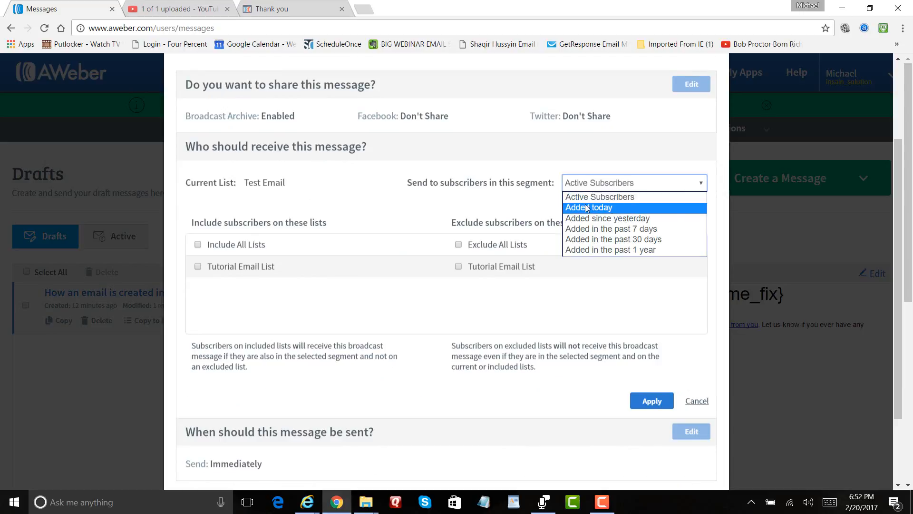
{"action": "left_click", "coordinate": [383, 201]}
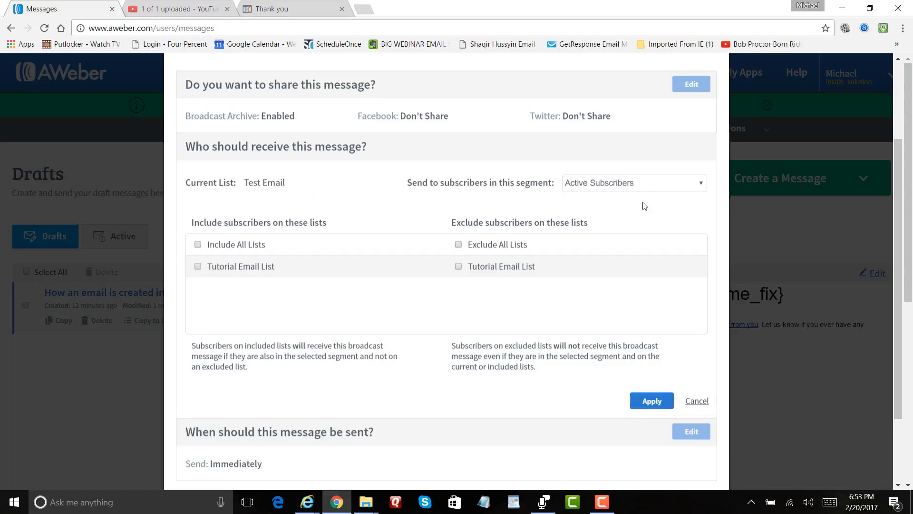
{"action": "left_click", "coordinate": [652, 402]}
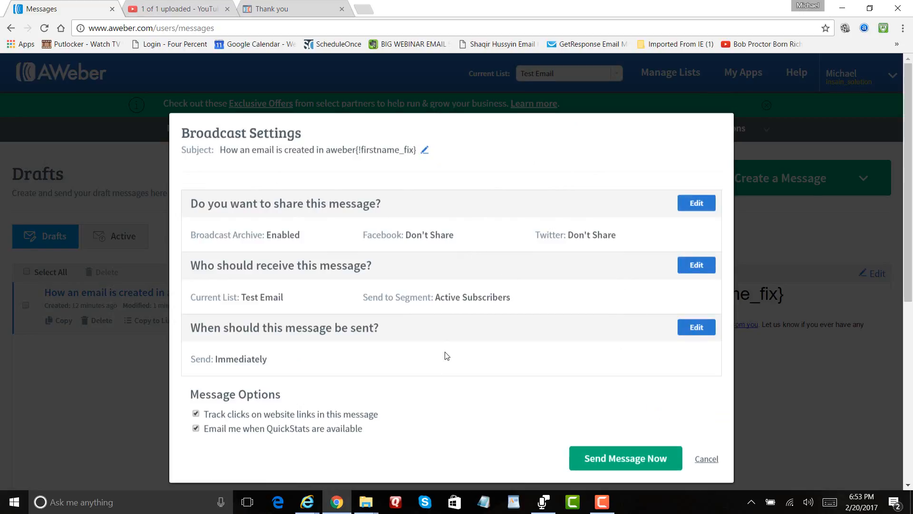
Try scheduling the broadcast for February 22, 2017 at 12:00 pm.
{"action": "scroll", "coordinate": [447, 355], "scroll_direction": "down", "scroll_amount": 3}
{"action": "scroll", "coordinate": [447, 356], "scroll_direction": "up", "scroll_amount": 2}
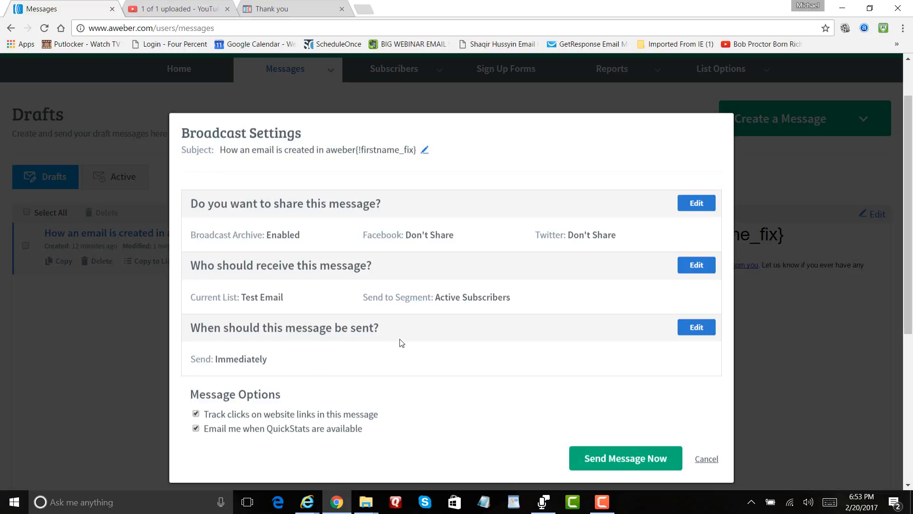
{"action": "left_click", "coordinate": [695, 328]}
{"action": "scroll", "coordinate": [573, 402], "scroll_direction": "down", "scroll_amount": 3}
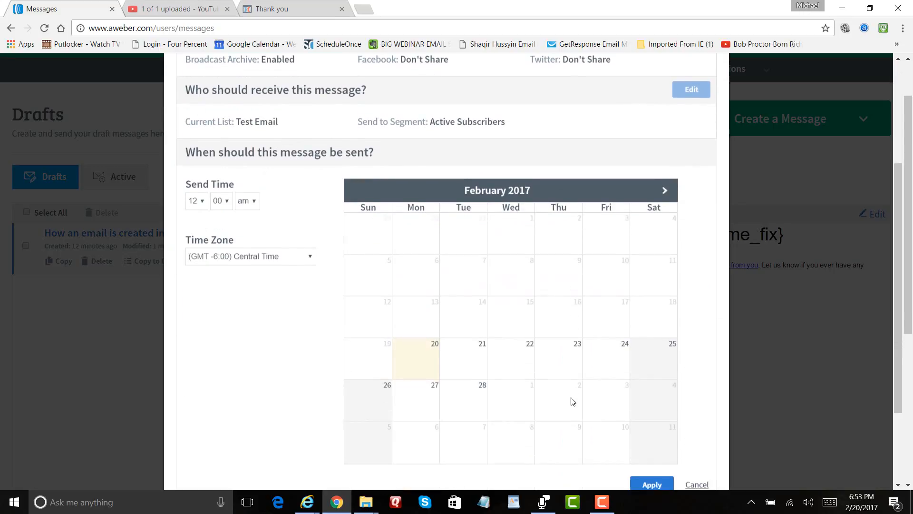
{"action": "scroll", "coordinate": [573, 402], "scroll_direction": "down", "scroll_amount": 3}
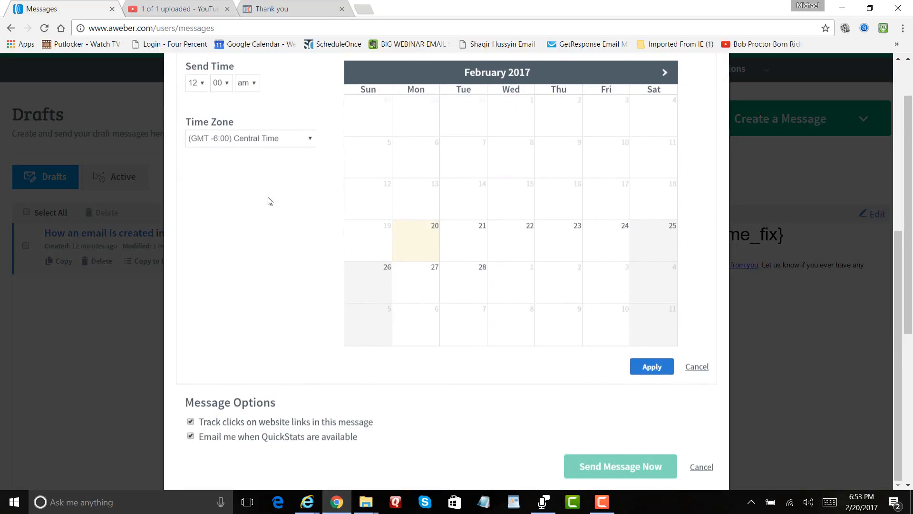
{"action": "scroll", "coordinate": [270, 202], "scroll_direction": "up", "scroll_amount": 3}
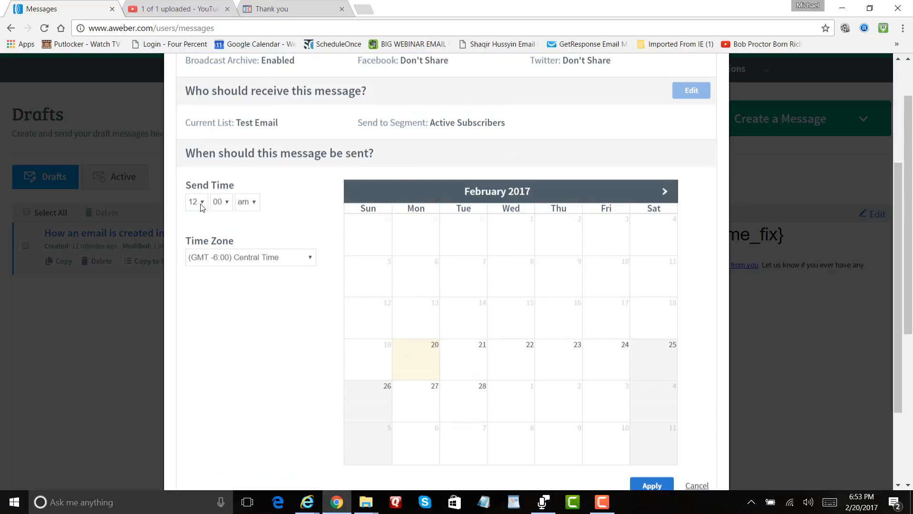
{"action": "left_click", "coordinate": [256, 203]}
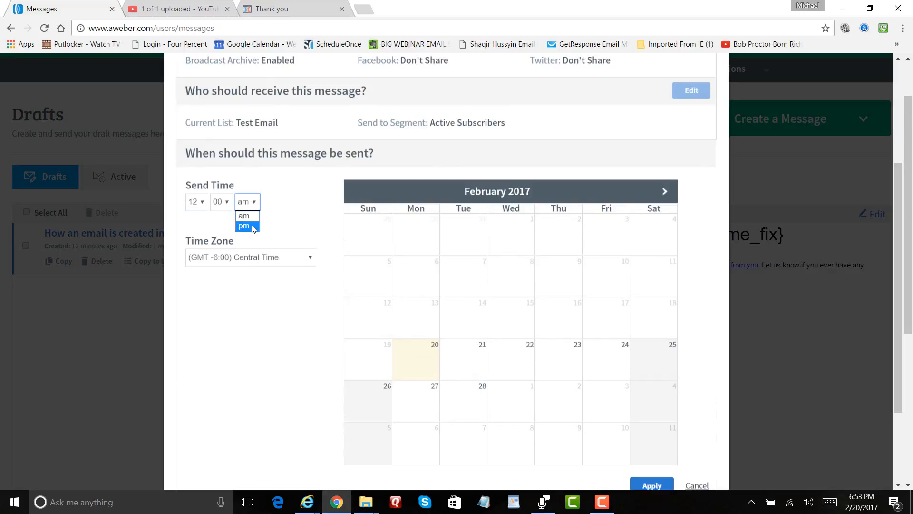
{"action": "left_click", "coordinate": [256, 226]}
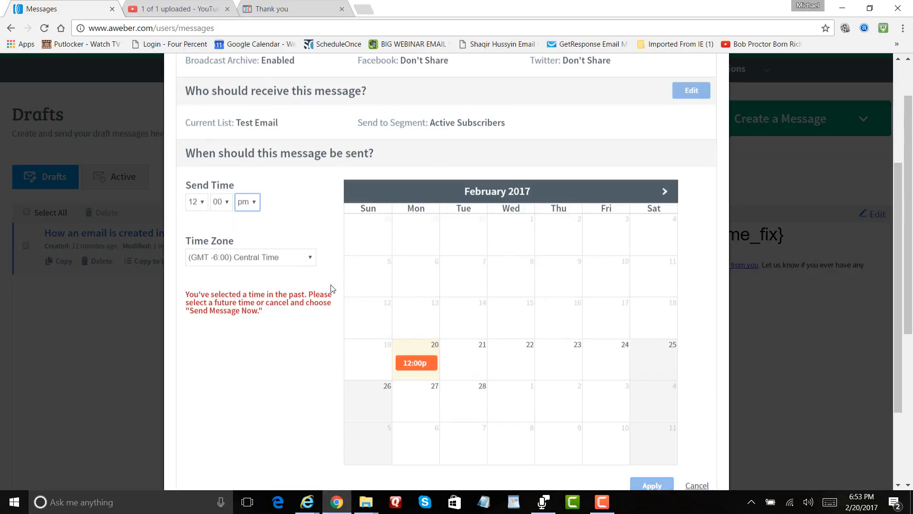
{"action": "left_click", "coordinate": [518, 360]}
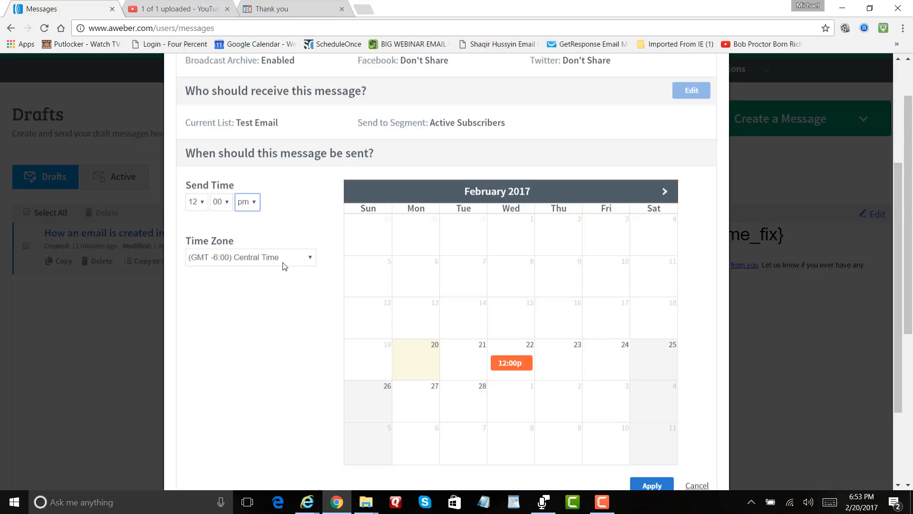
View the time zone choices, move the scheduled send to February 28, and return it to February 22.
{"action": "left_click", "coordinate": [310, 259]}
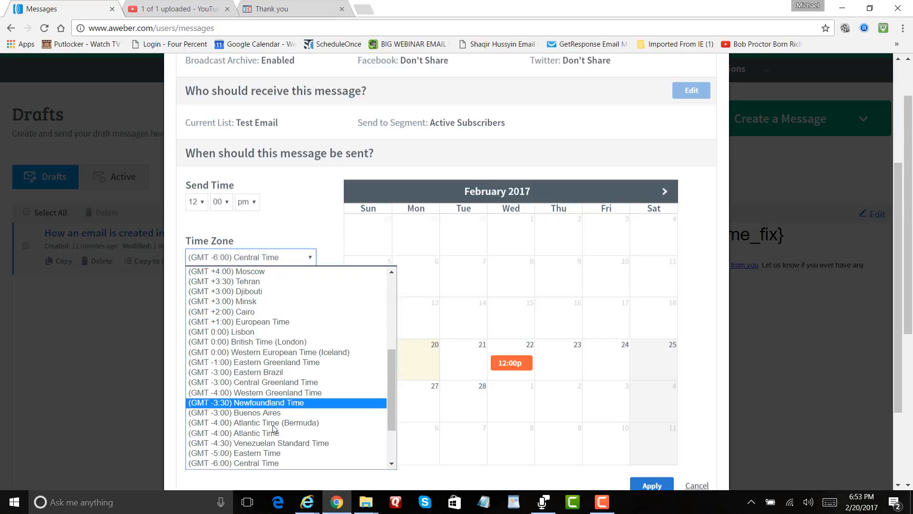
{"action": "left_click", "coordinate": [314, 257]}
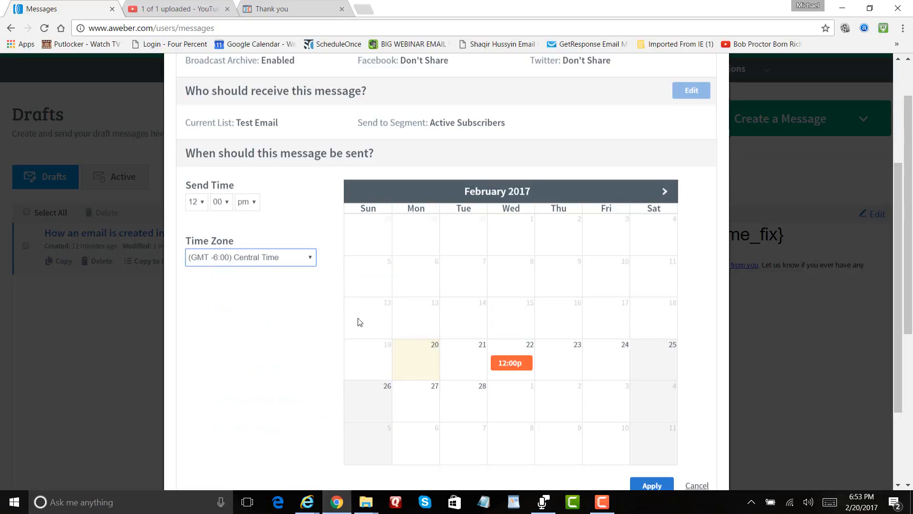
{"action": "left_click_drag", "start_coordinate": [499, 367], "coordinate": [471, 409]}
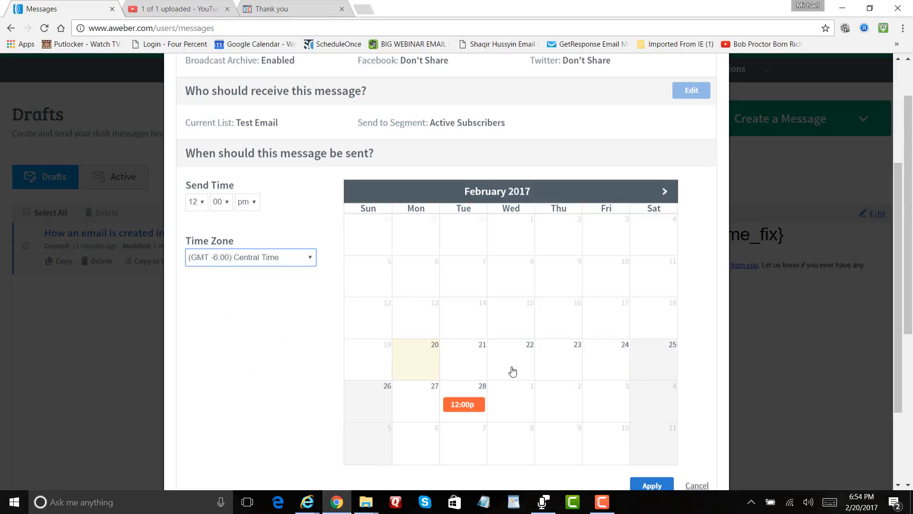
{"action": "left_click", "coordinate": [523, 367]}
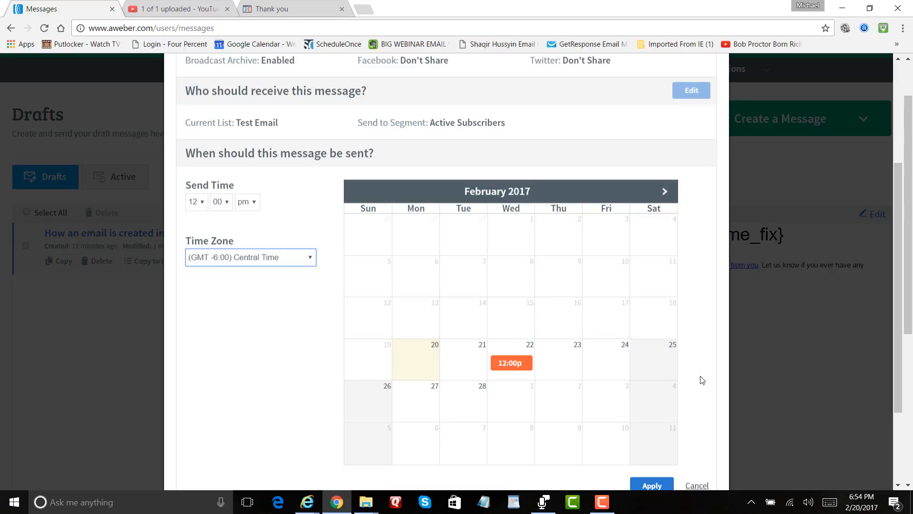
Review the February 22 send schedule and message options, and discard the schedule changes.
{"action": "scroll", "coordinate": [702, 380], "scroll_direction": "down", "scroll_amount": 1}
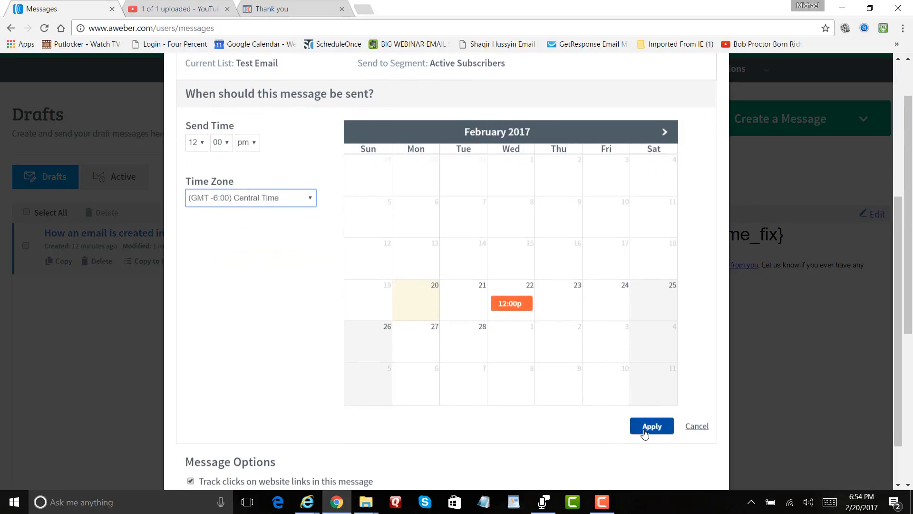
{"action": "scroll", "coordinate": [649, 432], "scroll_direction": "down", "scroll_amount": 1}
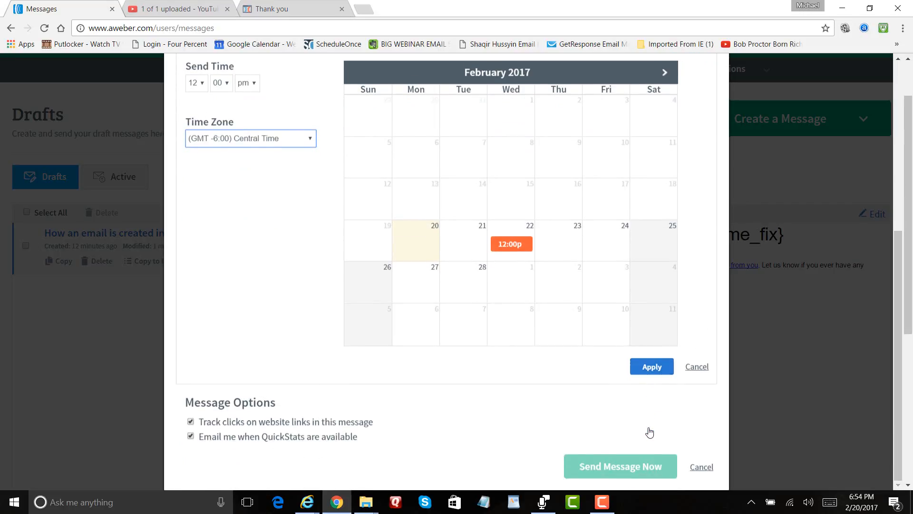
{"action": "scroll", "coordinate": [649, 432], "scroll_direction": "up", "scroll_amount": 2}
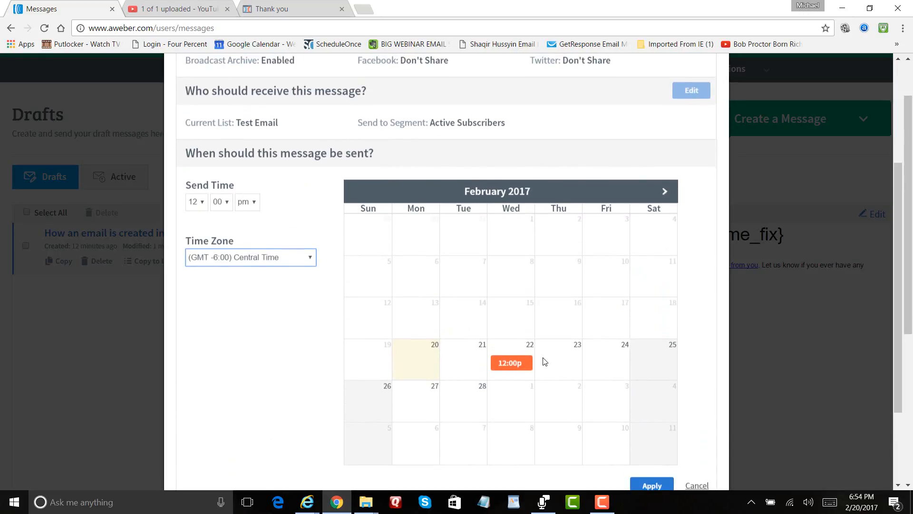
{"action": "scroll", "coordinate": [547, 361], "scroll_direction": "down", "scroll_amount": 2}
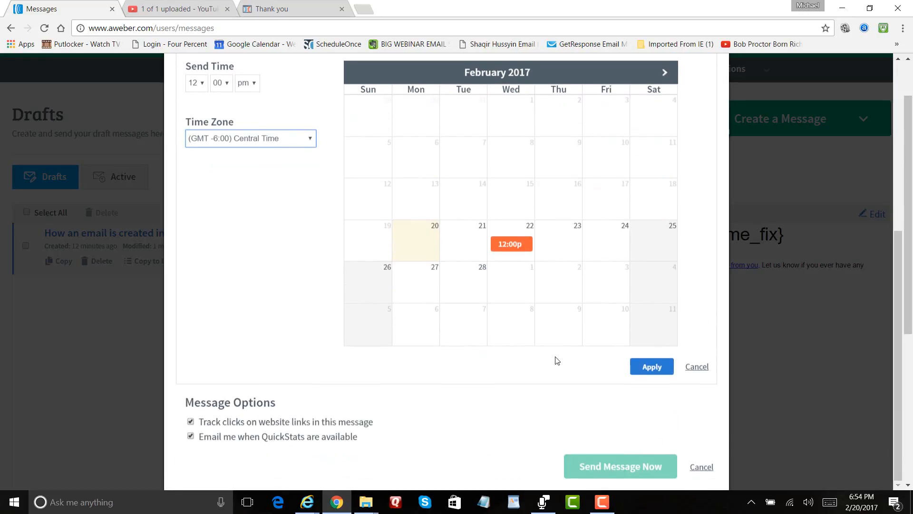
{"action": "left_click", "coordinate": [693, 372]}
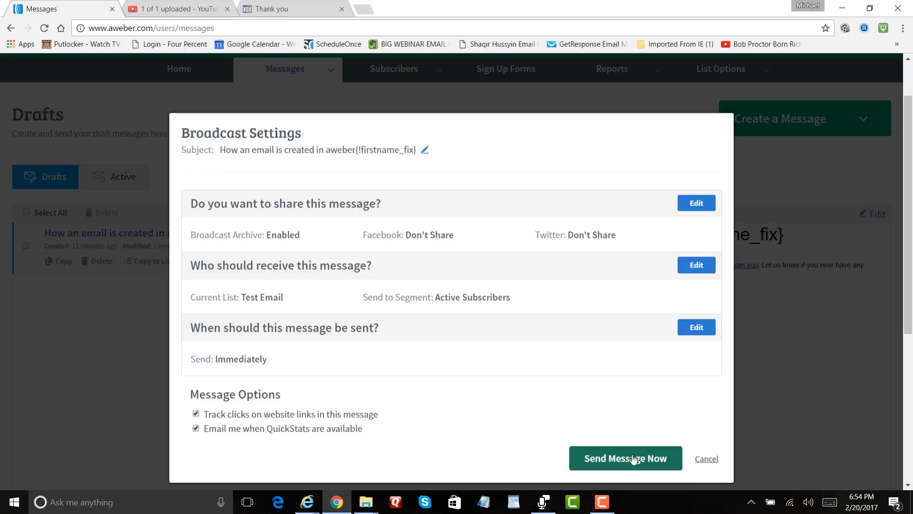
Set the send time to February 22, 2017 at 12:00 pm, save it, and schedule the message.
{"action": "left_click", "coordinate": [697, 328]}
{"action": "scroll", "coordinate": [561, 324], "scroll_direction": "down", "scroll_amount": 3}
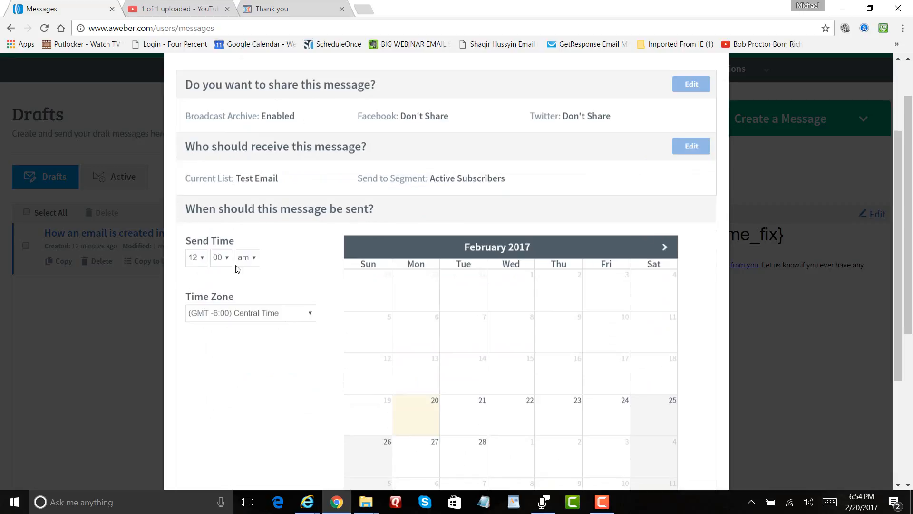
{"action": "left_click", "coordinate": [255, 257]}
{"action": "left_click", "coordinate": [244, 283]}
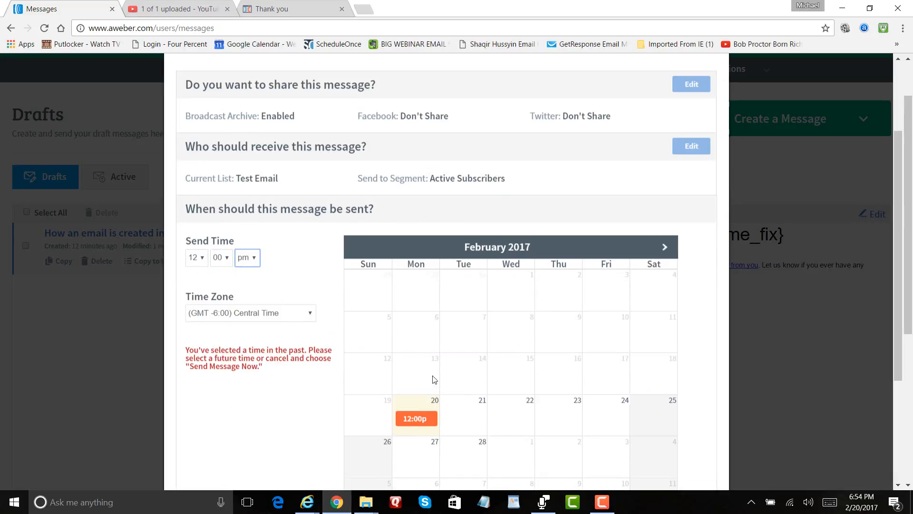
{"action": "left_click", "coordinate": [518, 418]}
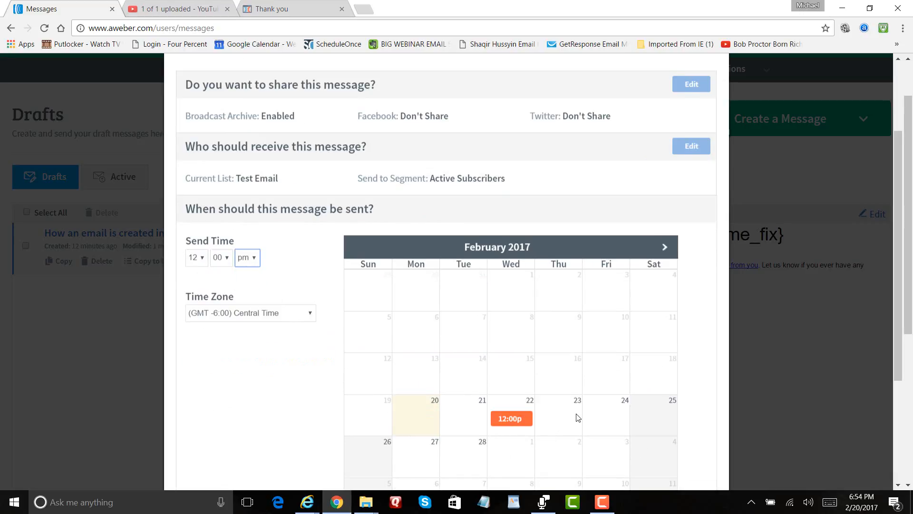
{"action": "scroll", "coordinate": [571, 409], "scroll_direction": "down", "scroll_amount": 3}
{"action": "left_click", "coordinate": [642, 367]}
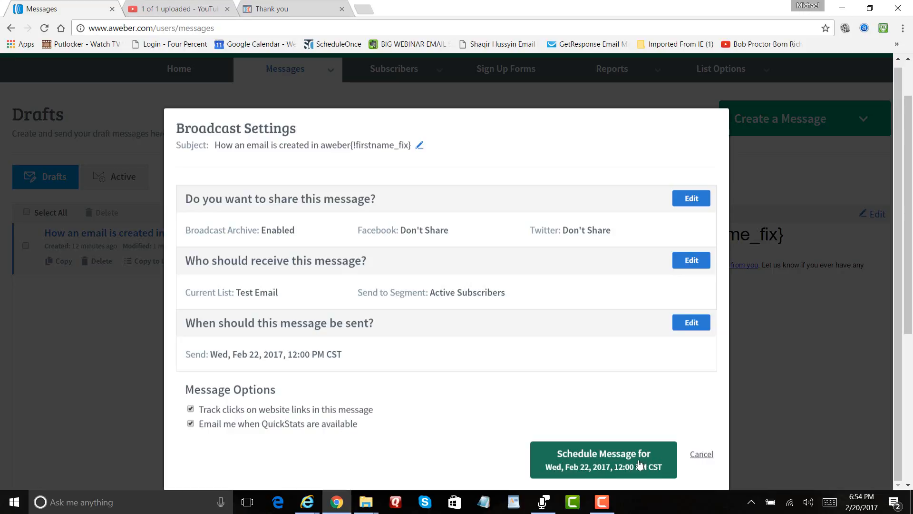
{"action": "left_click", "coordinate": [600, 452]}
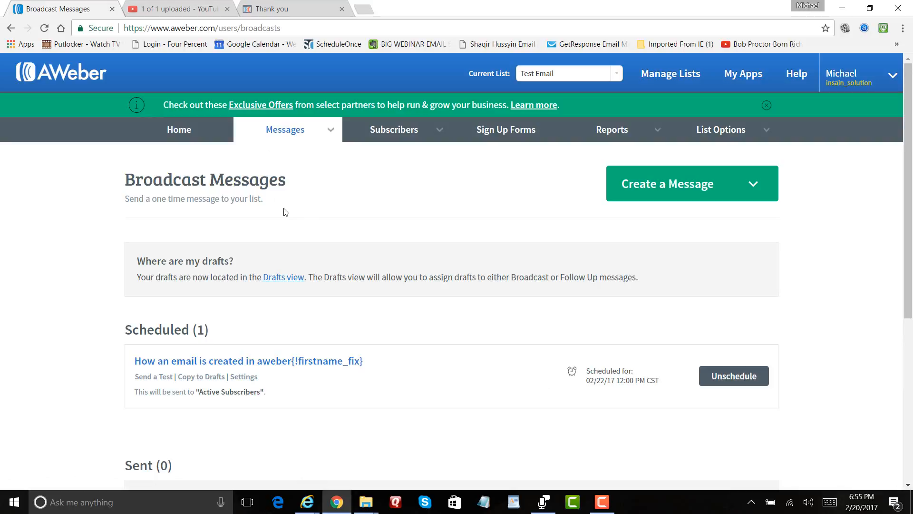
Examine the Broadcast Messages page, the ways to reach broadcasts, and the scheduled message's options, including unscheduling.
{"action": "left_click", "coordinate": [291, 130]}
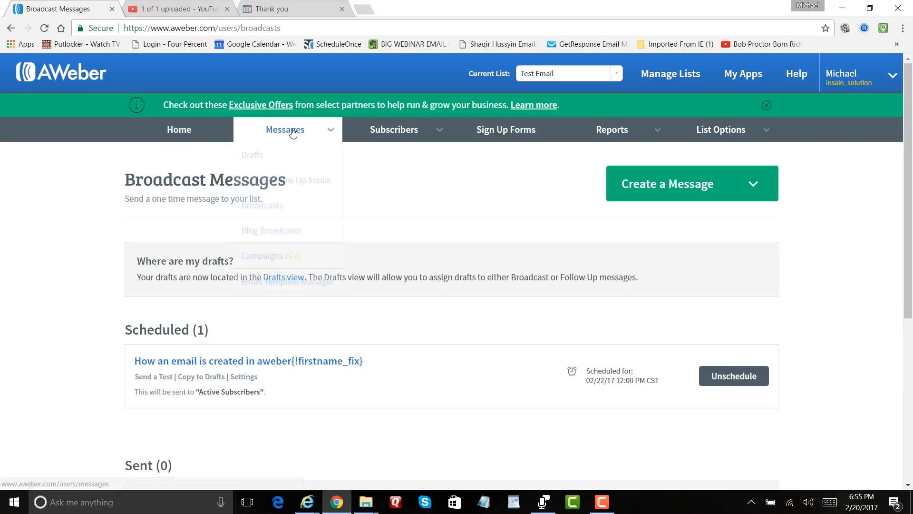
{"action": "left_click", "coordinate": [170, 182]}
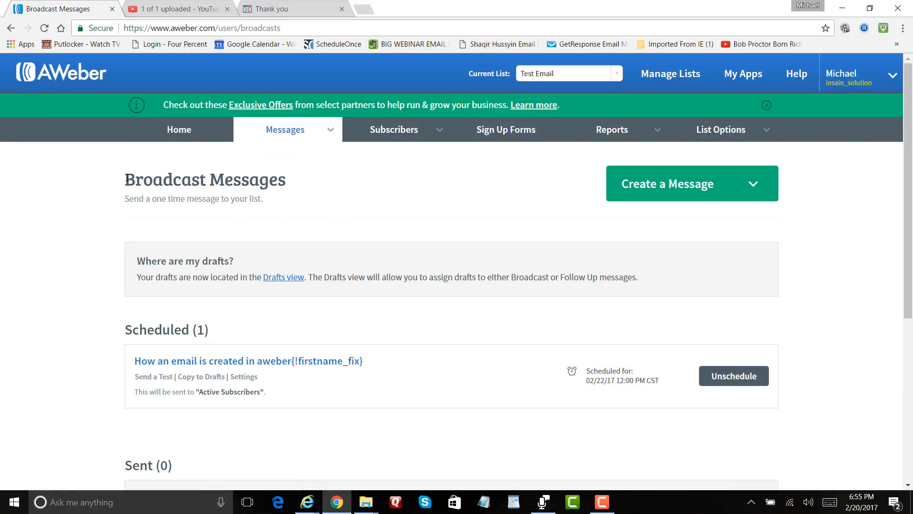
{"action": "left_click_drag", "start_coordinate": [124, 180], "coordinate": [299, 185]}
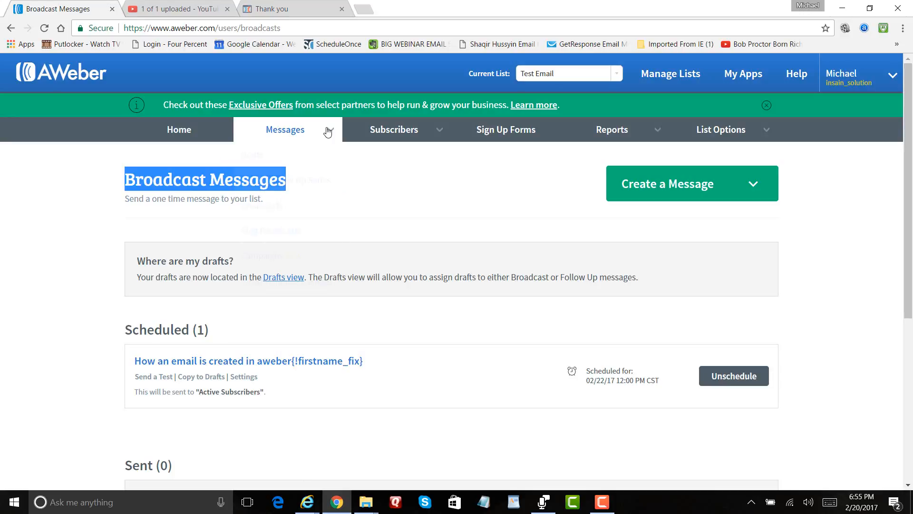
{"action": "mouse_move", "coordinate": [309, 130]}
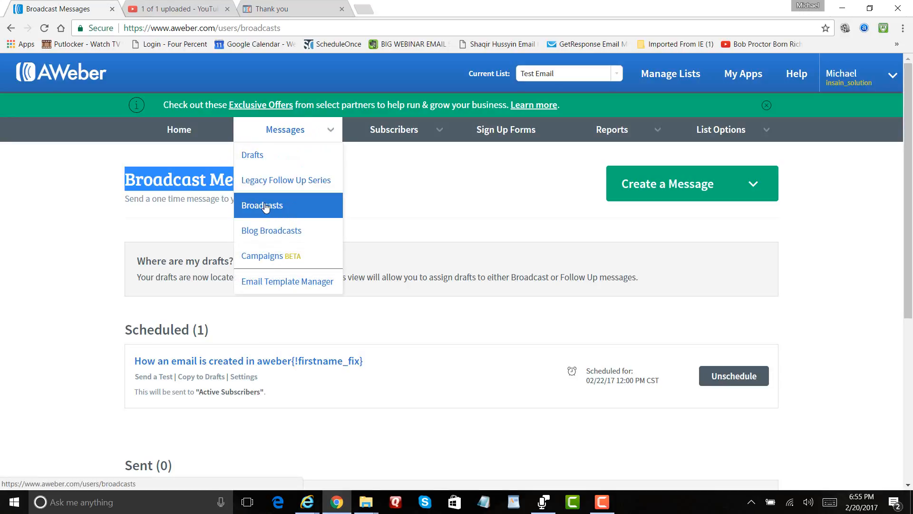
{"action": "left_click", "coordinate": [477, 212]}
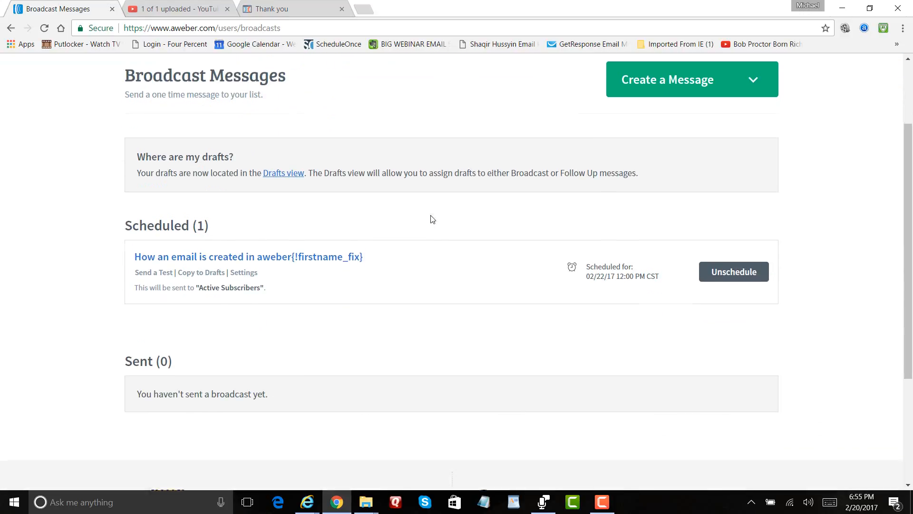
{"action": "scroll", "coordinate": [430, 218], "scroll_direction": "down", "scroll_amount": 2}
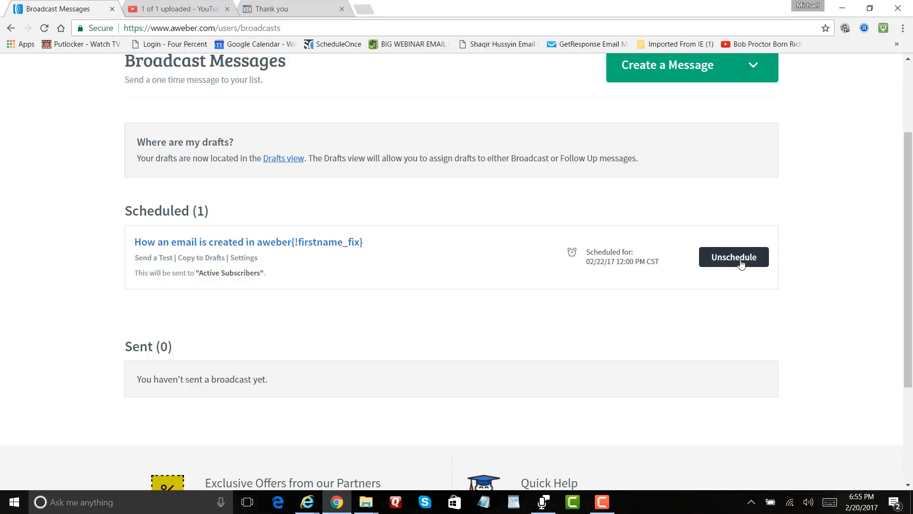
{"action": "scroll", "coordinate": [628, 224], "scroll_direction": "up", "scroll_amount": 3}
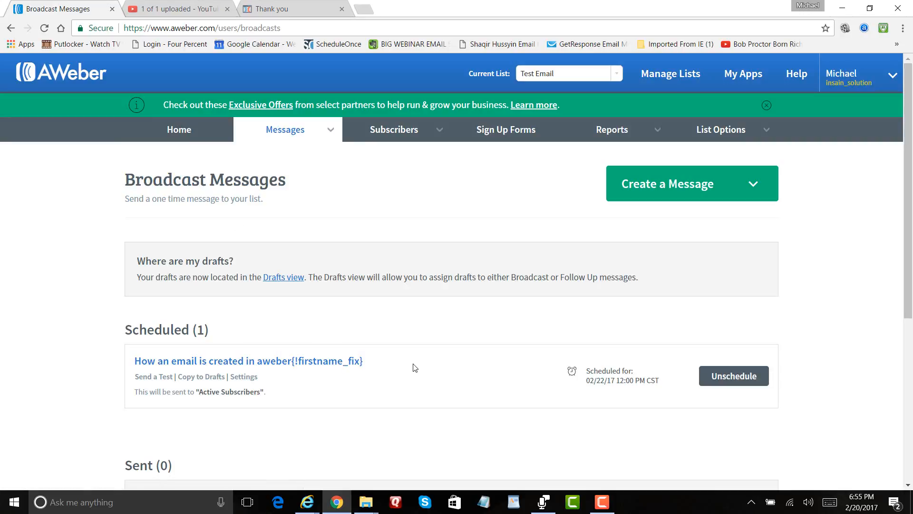
Open the account overview and examine the subscriber stats, scheduled and recently sent broadcasts, and list stats.
{"action": "left_click", "coordinate": [189, 137]}
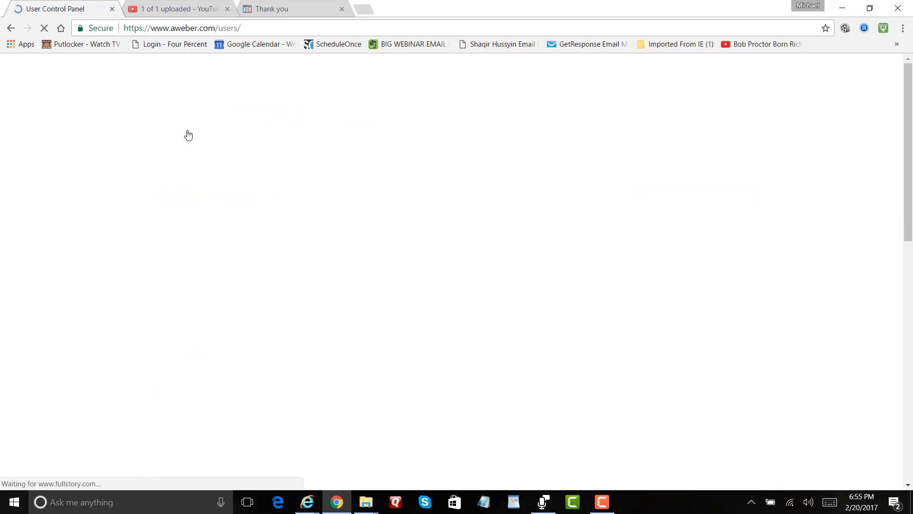
{"action": "scroll", "coordinate": [486, 190], "scroll_direction": "down", "scroll_amount": 3}
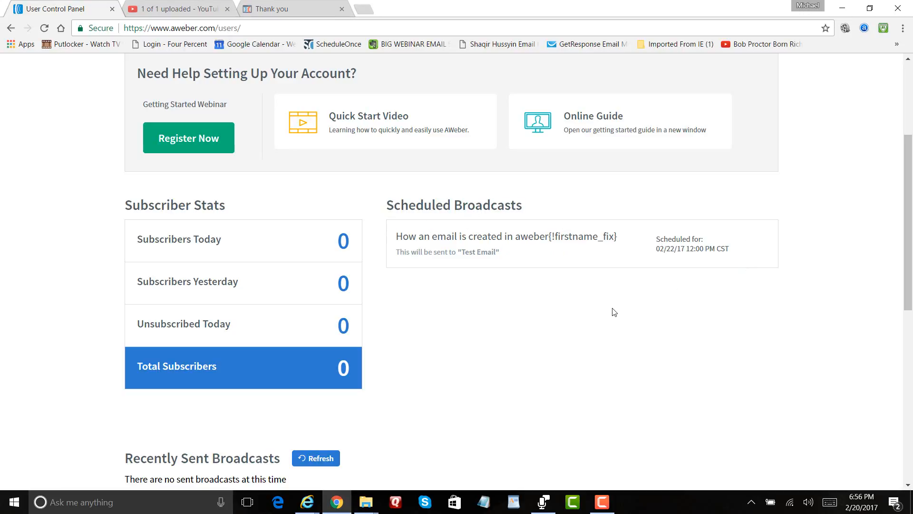
{"action": "scroll", "coordinate": [612, 312], "scroll_direction": "down", "scroll_amount": 3}
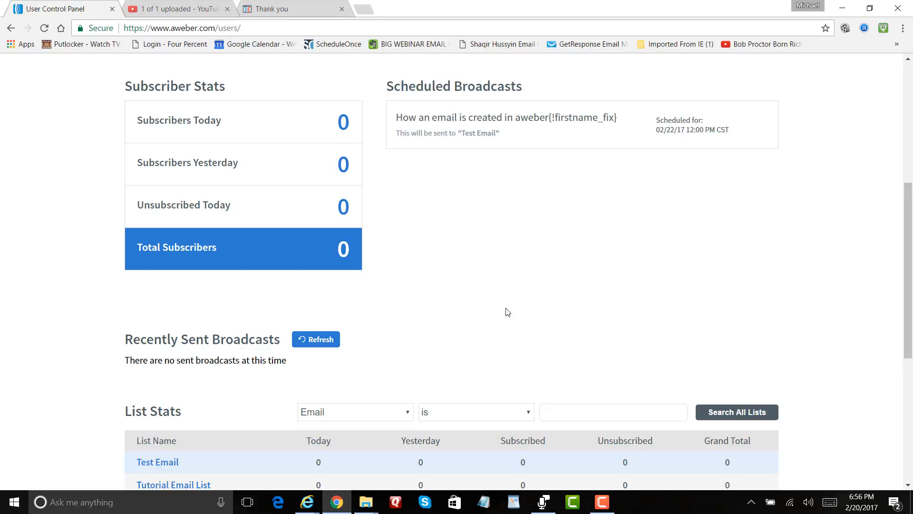
{"action": "scroll", "coordinate": [542, 271], "scroll_direction": "down", "scroll_amount": 1}
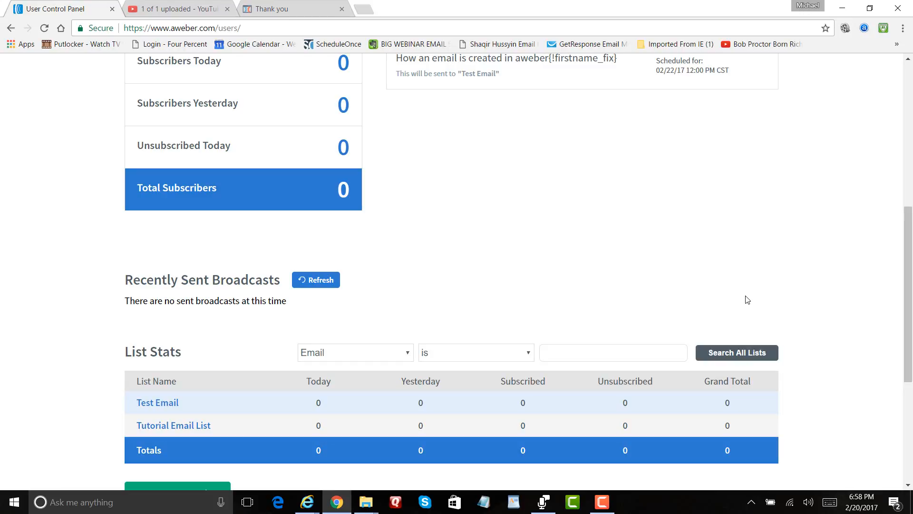
{"action": "scroll", "coordinate": [634, 208], "scroll_direction": "down", "scroll_amount": 3}
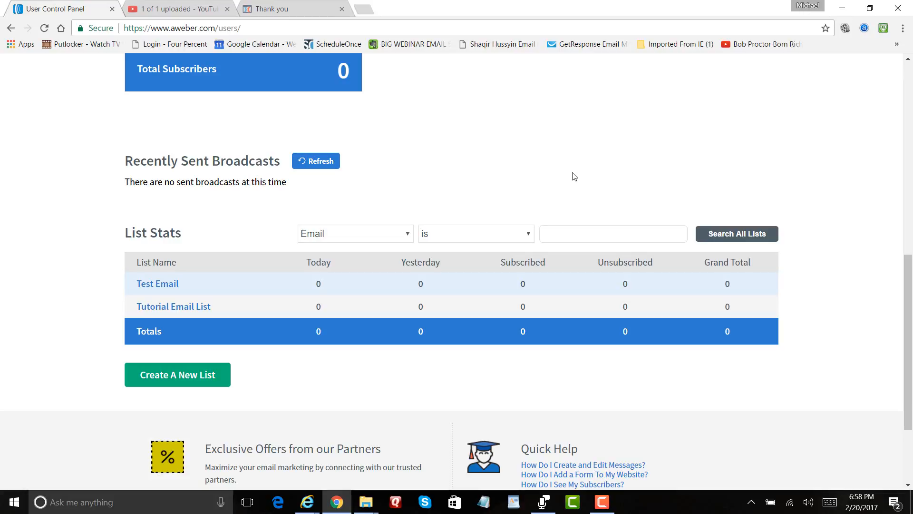
{"action": "scroll", "coordinate": [577, 191], "scroll_direction": "up", "scroll_amount": 3}
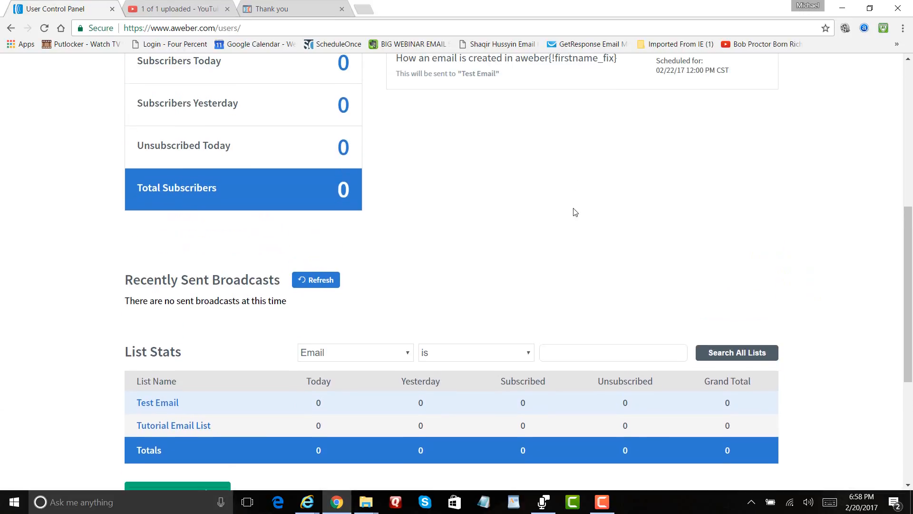
{"action": "scroll", "coordinate": [575, 214], "scroll_direction": "up", "scroll_amount": 6}
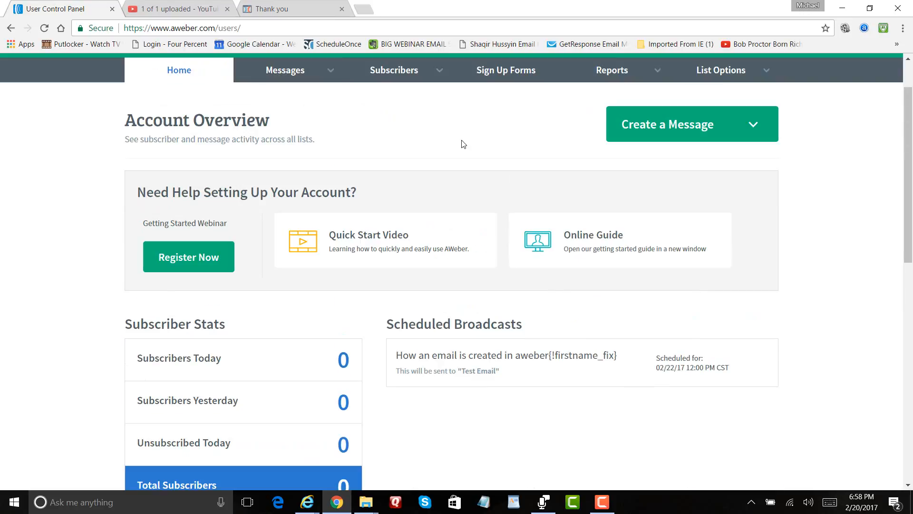